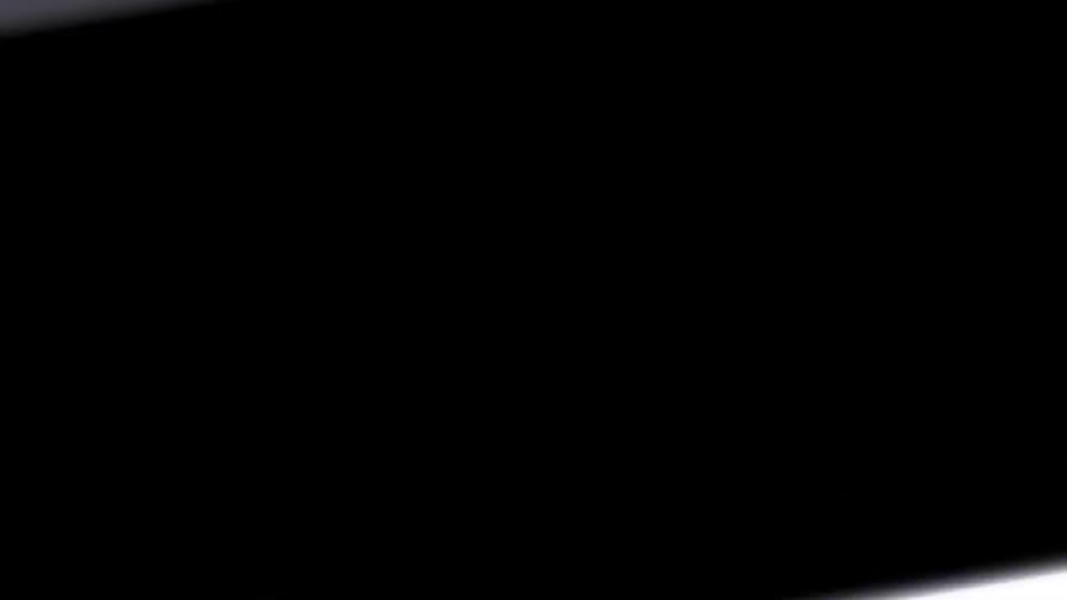
# Scroll the S curve sheet down past the S-curve and Mobile Subscribers charts to the COVID-19 trajectories image.
pyautogui.hscroll(-3, 320, 398)
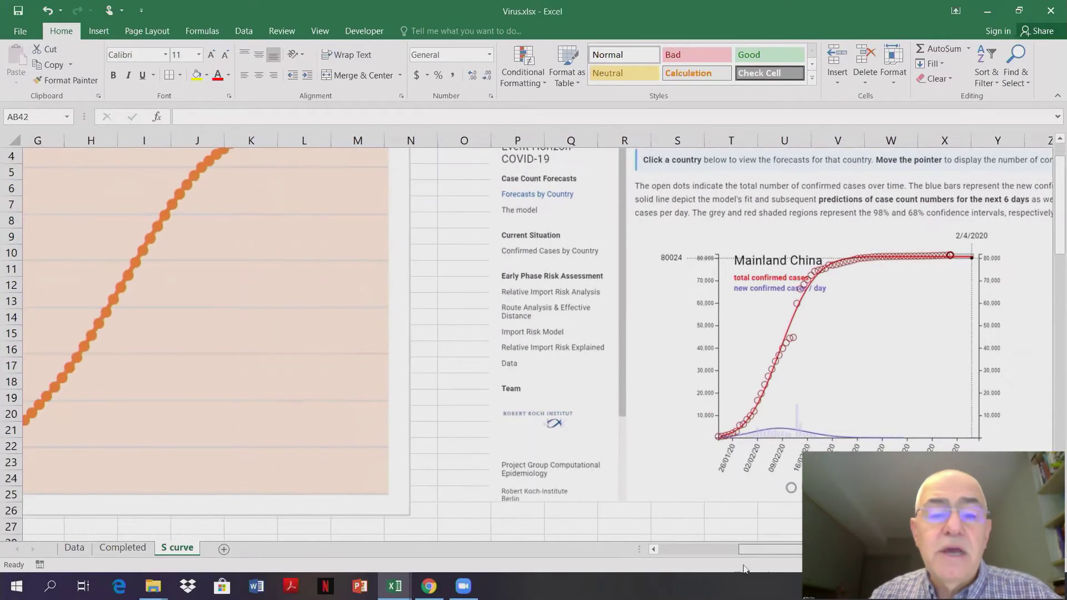
pyautogui.hscroll(-6, 321, 398)
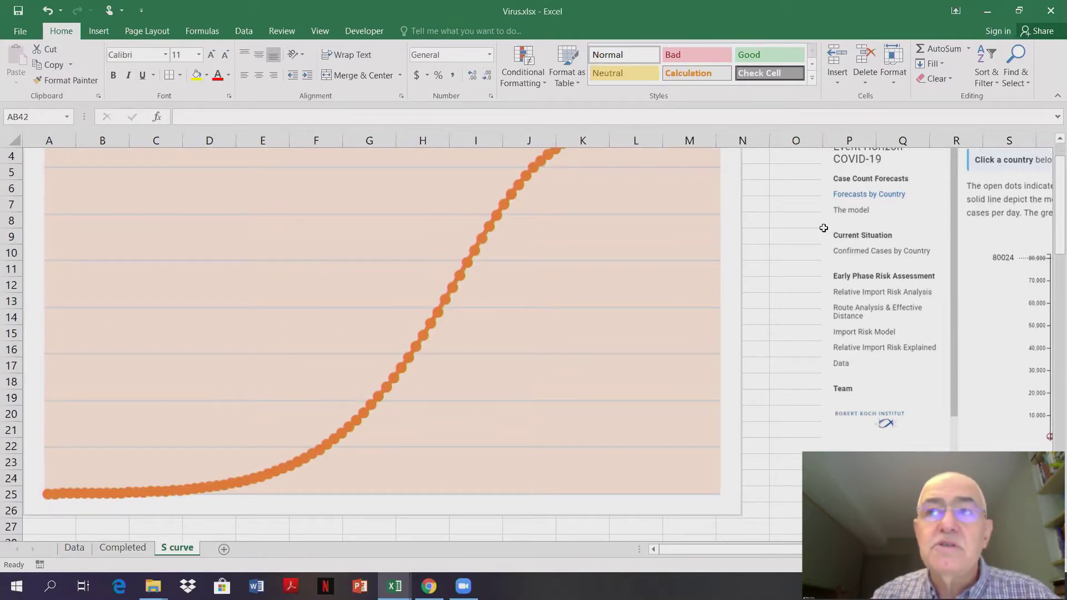
pyautogui.moveTo(1061, 250)
pyautogui.mouseDown()
pyautogui.moveTo(1063, 237)
pyautogui.moveTo(1062, 341)
pyautogui.mouseUp()
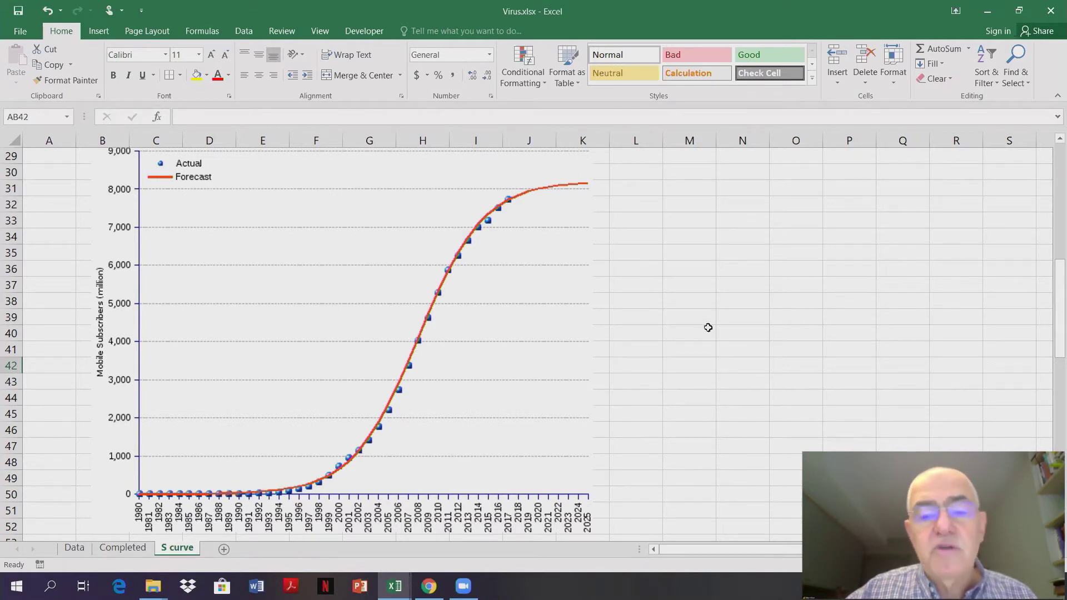
pyautogui.scroll(-4, 704, 324)
pyautogui.scroll(-2, 704, 323)
pyautogui.scroll(-2, 703, 325)
pyautogui.scroll(-1, 702, 325)
pyautogui.scroll(-2, 701, 325)
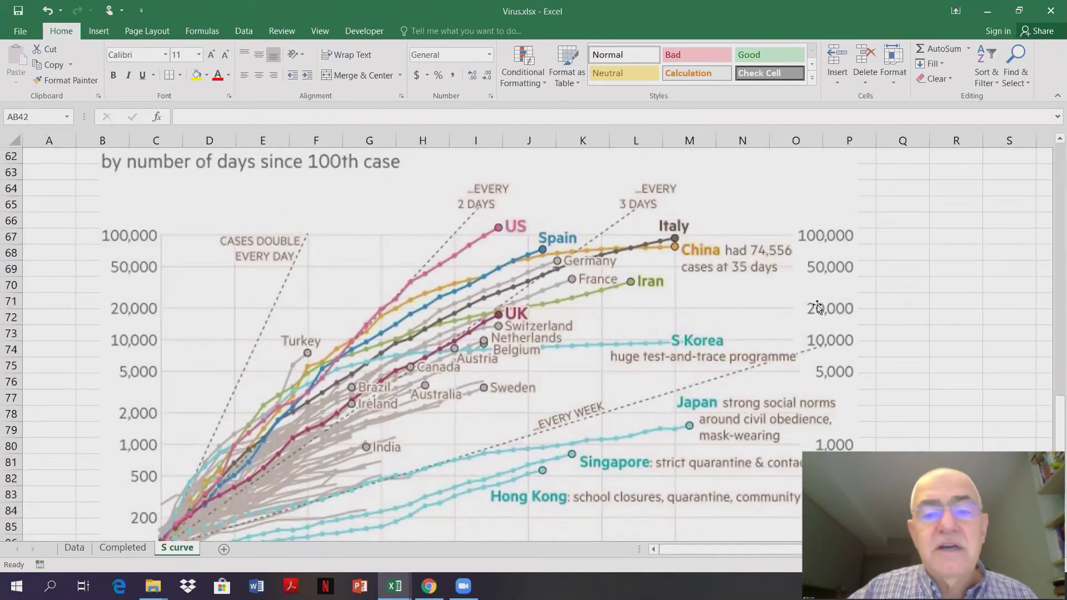
pyautogui.scroll(-1, 733, 270)
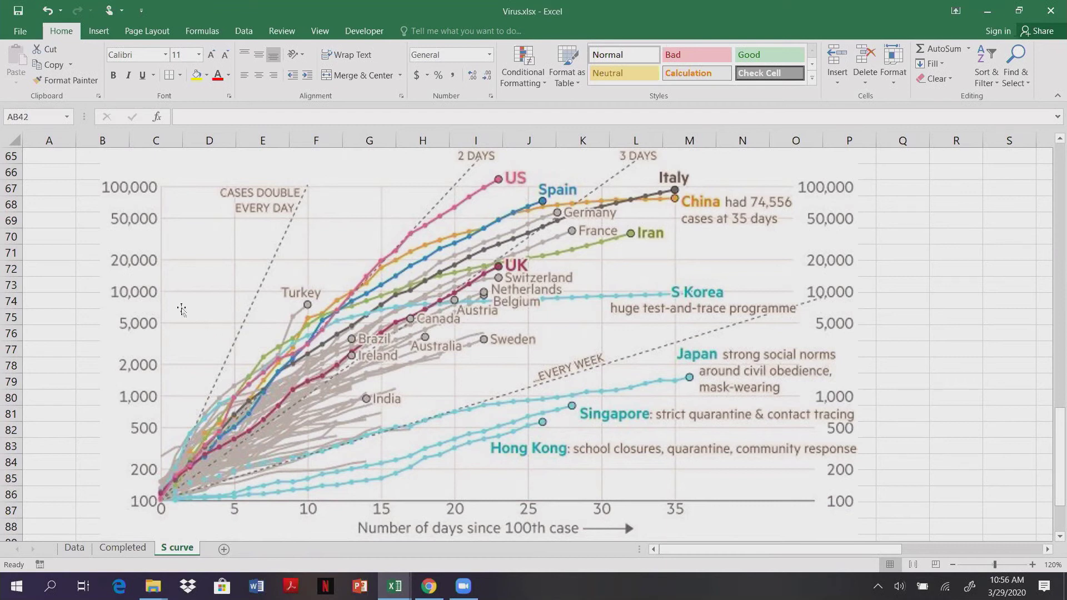
pyautogui.click(49, 267)
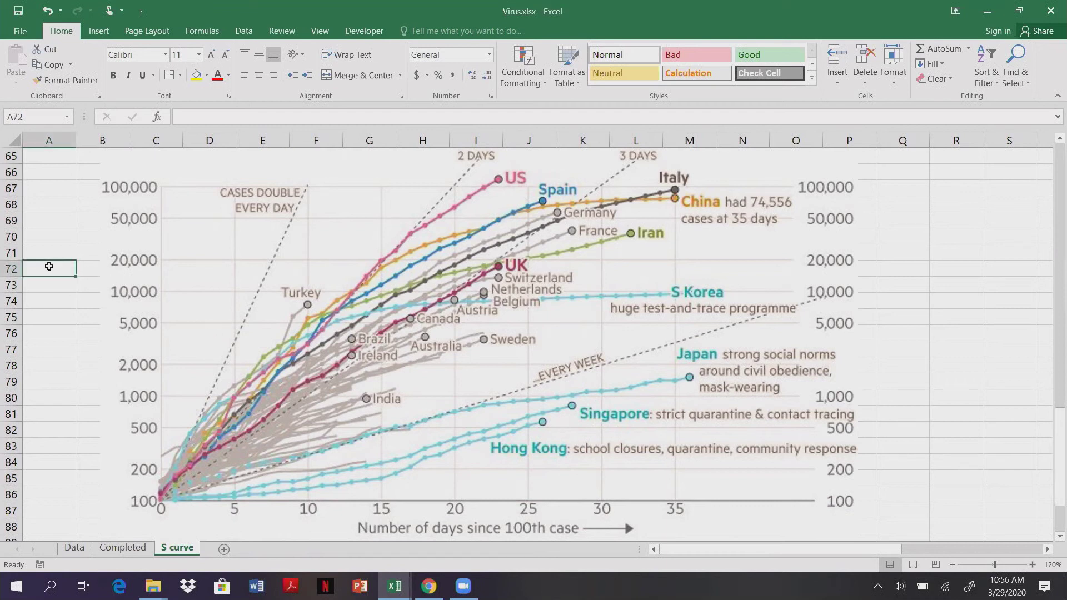